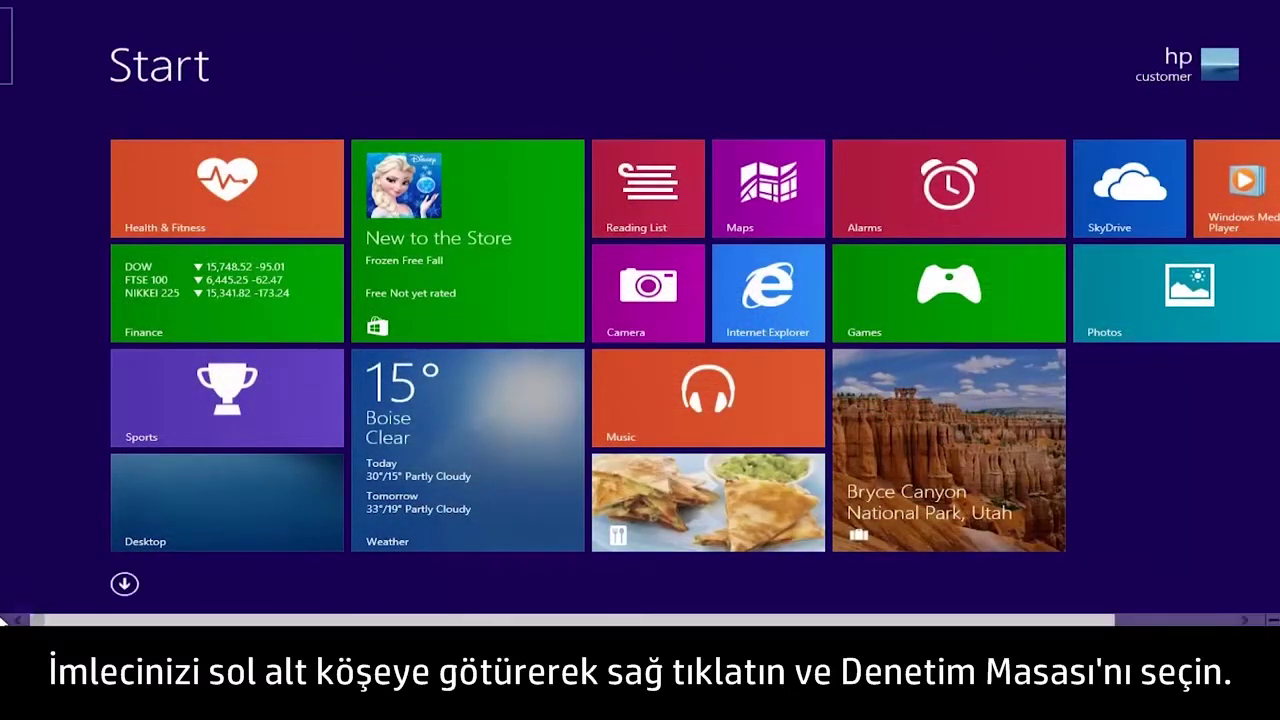
- Open the Control Panel's File History page for saving backup copies of files
right_click(5, 617)
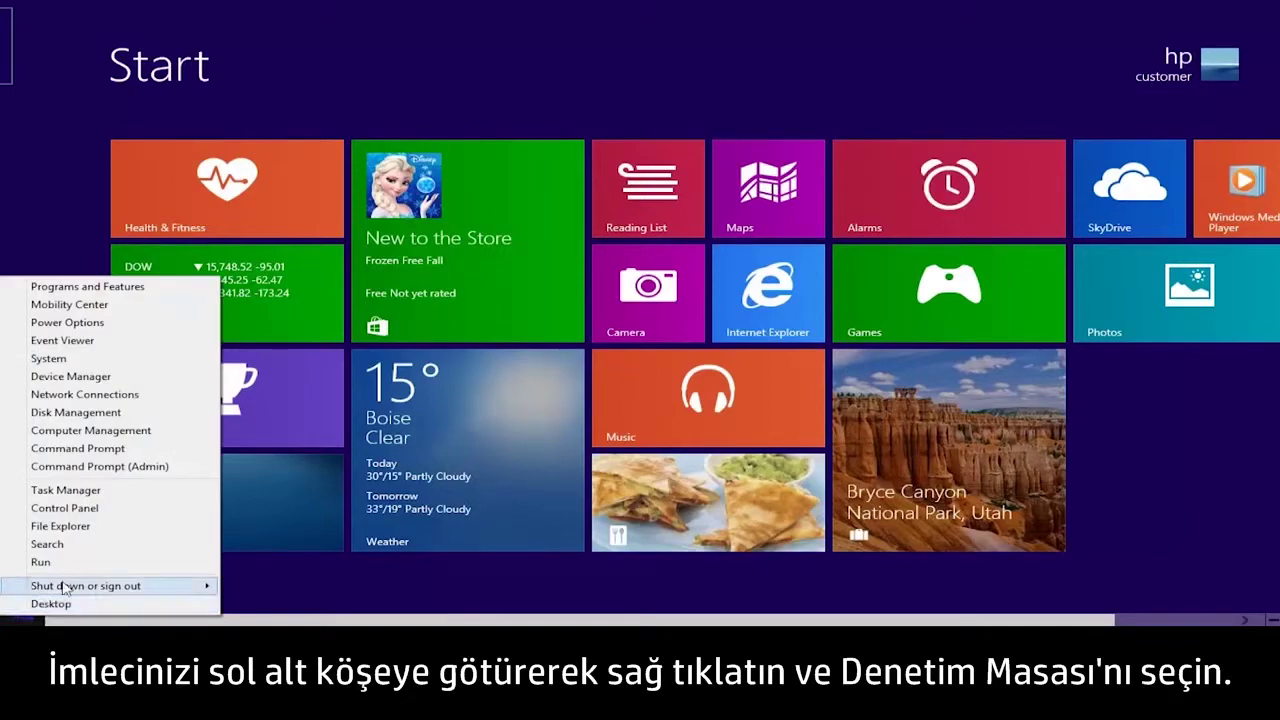
click(142, 509)
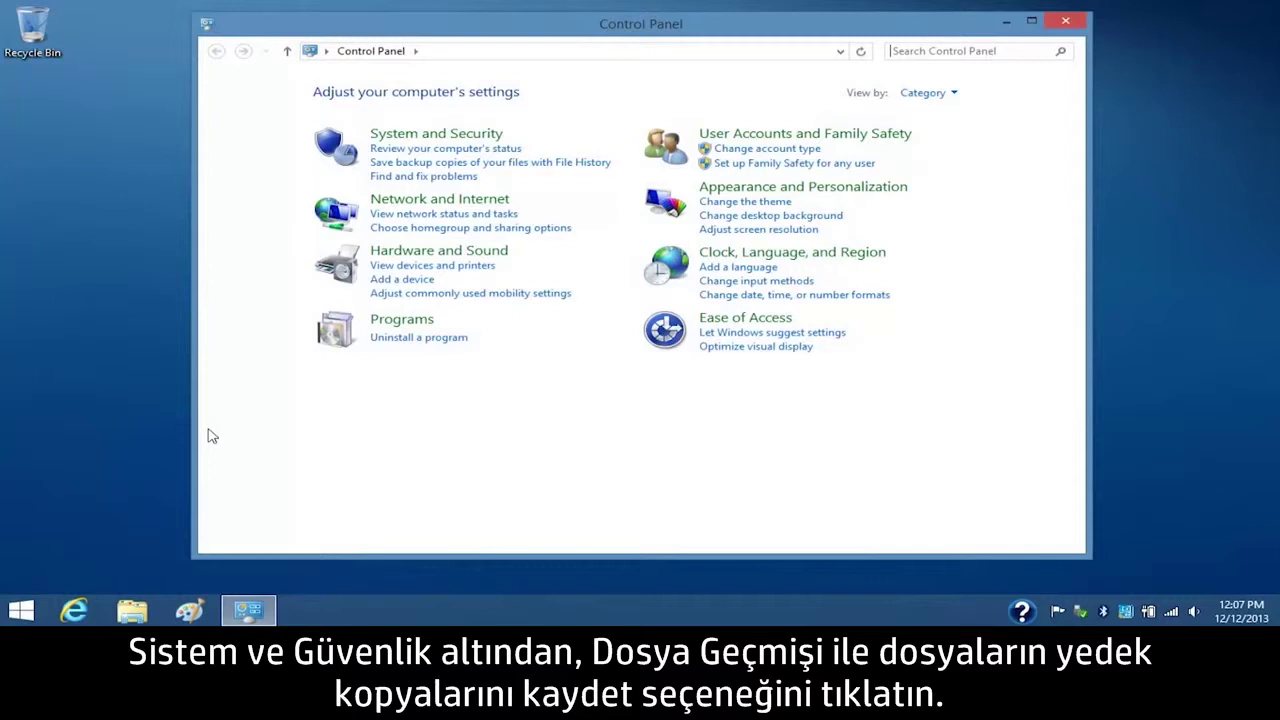
click(394, 164)
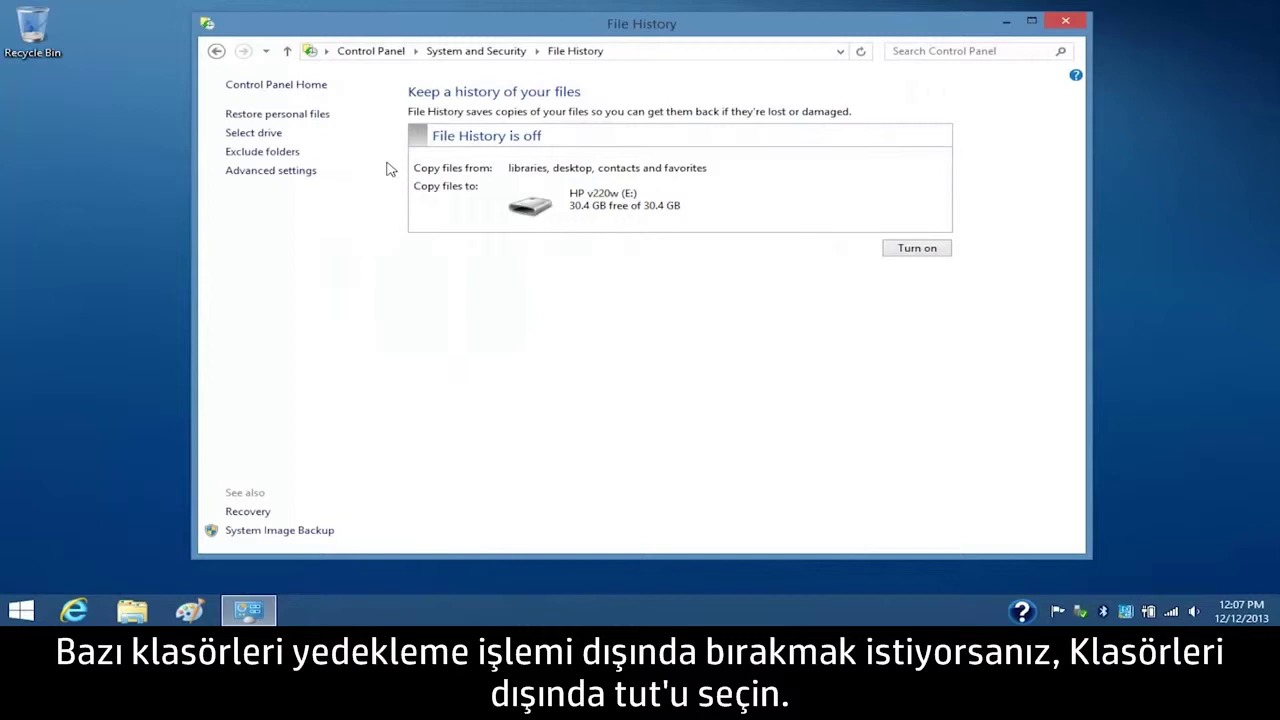
- Exclude the Videos library from File History, save the change, and turn File History on
click(300, 158)
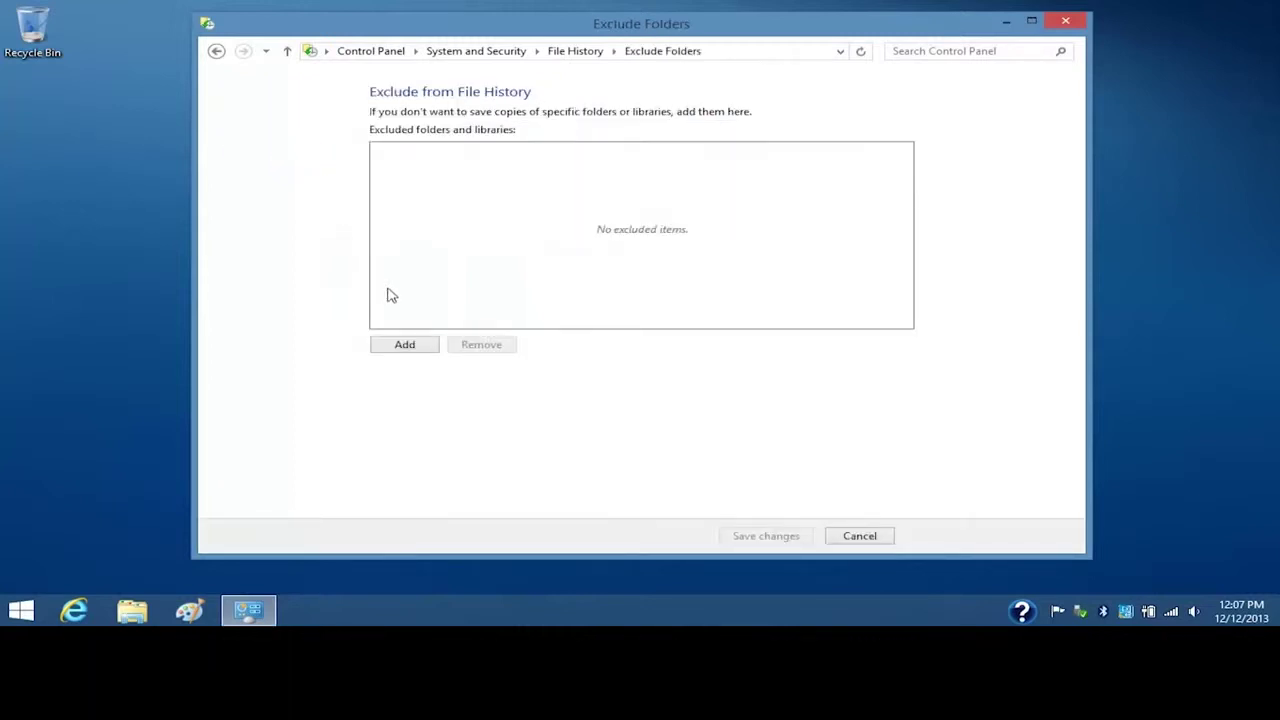
click(424, 346)
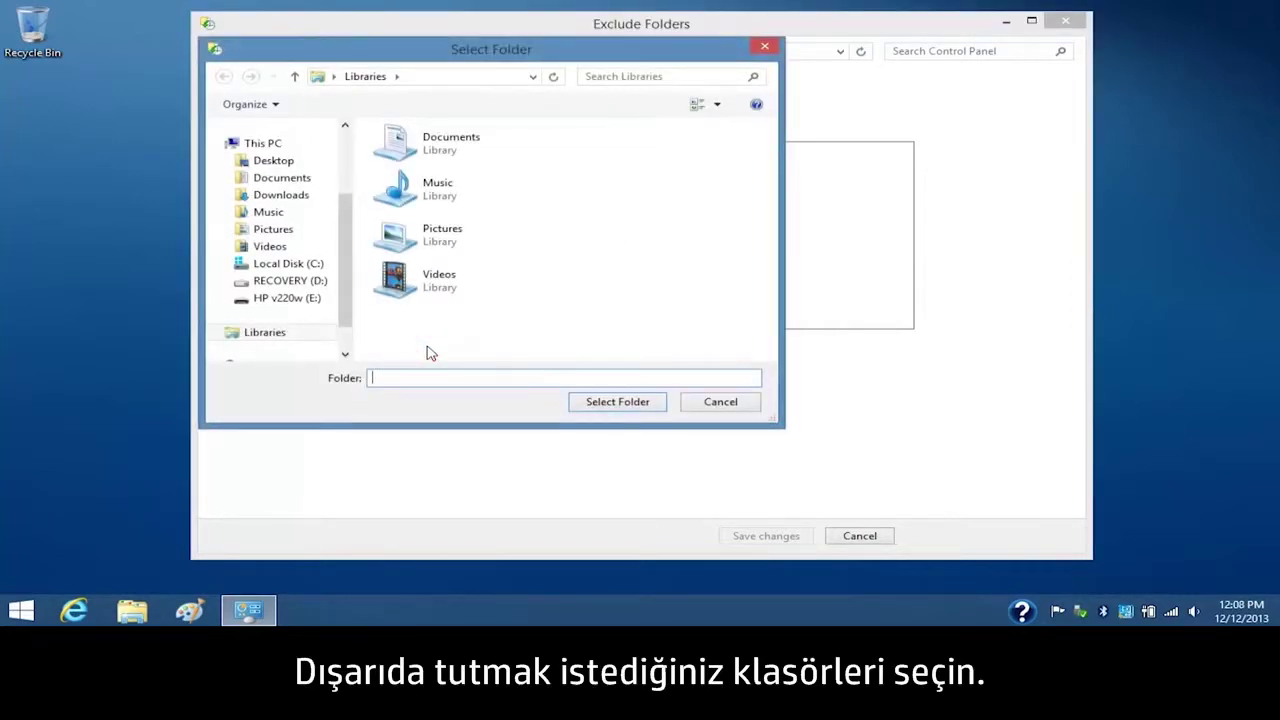
click(437, 300)
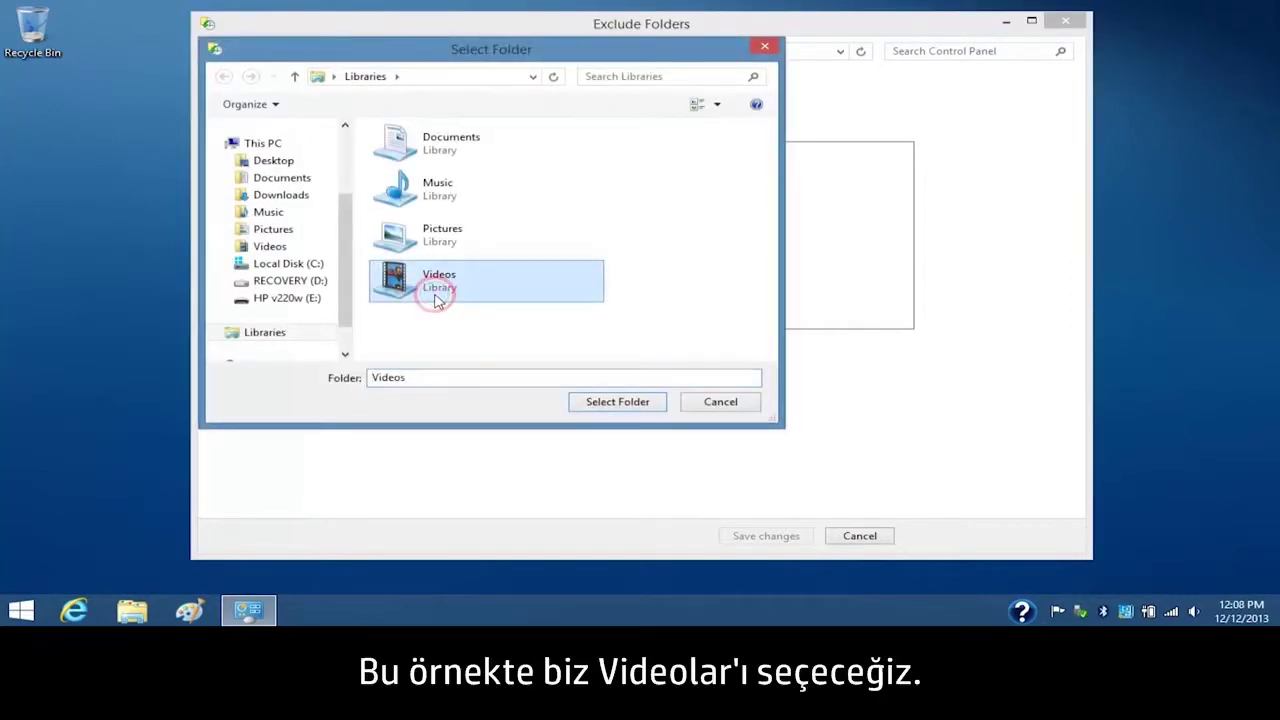
click(580, 410)
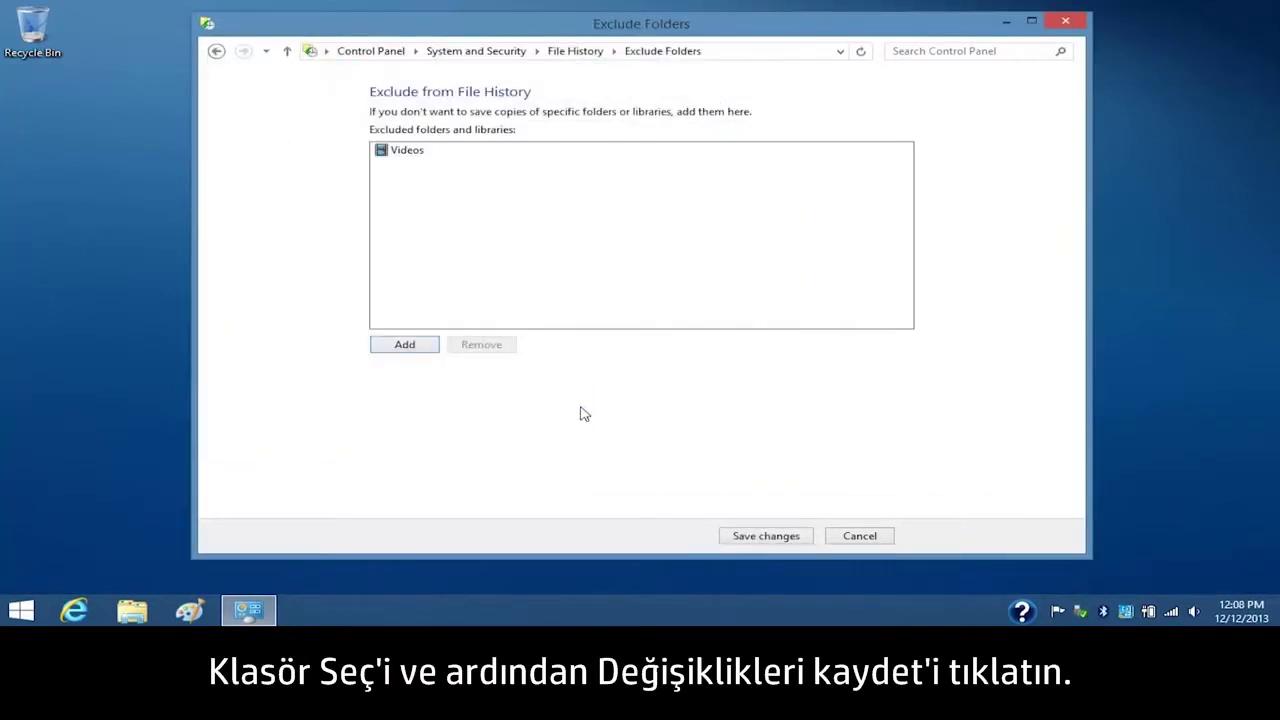
click(736, 542)
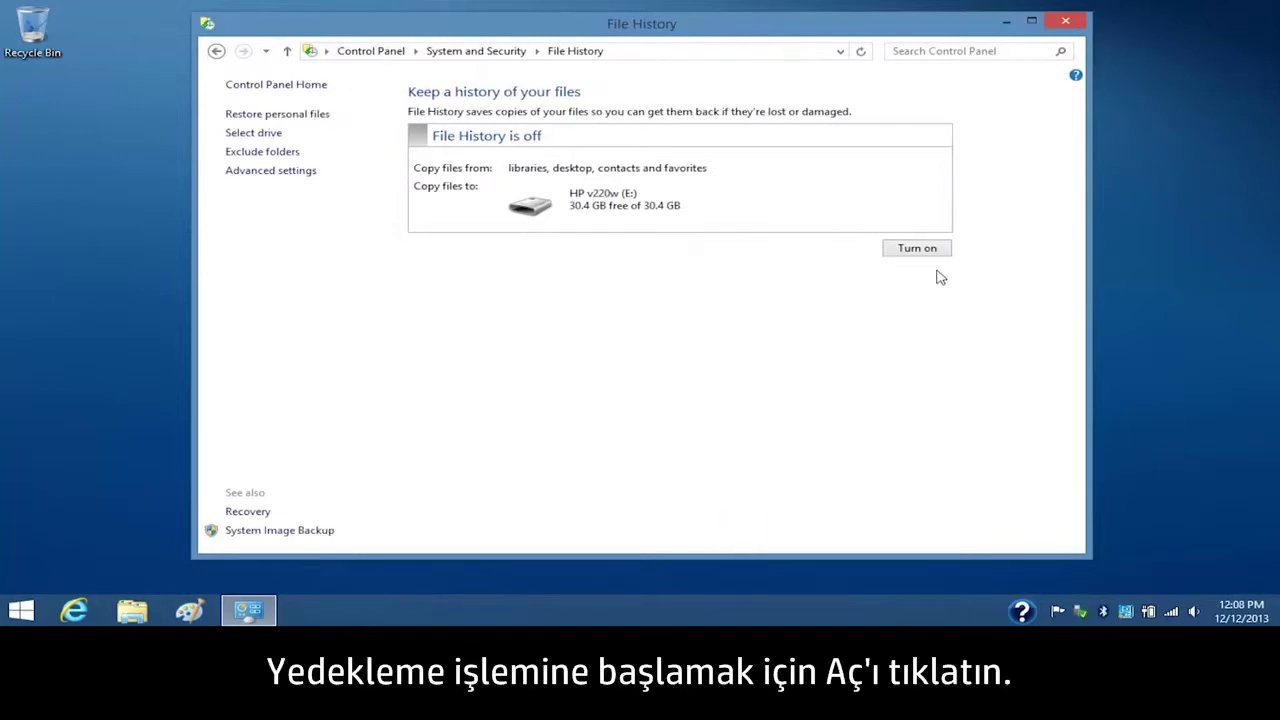
click(949, 254)
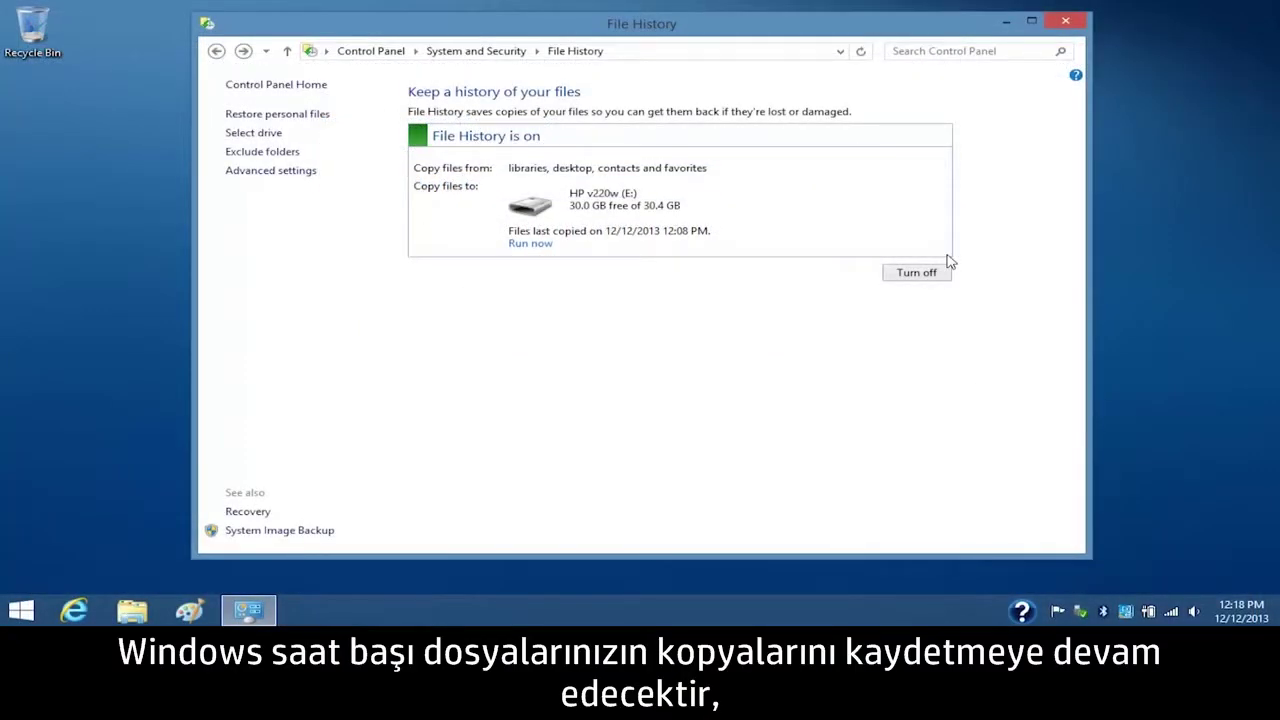
- In File History's advanced settings, set file copies to be saved every 3 hours and saved versions kept for 3 months
click(316, 174)
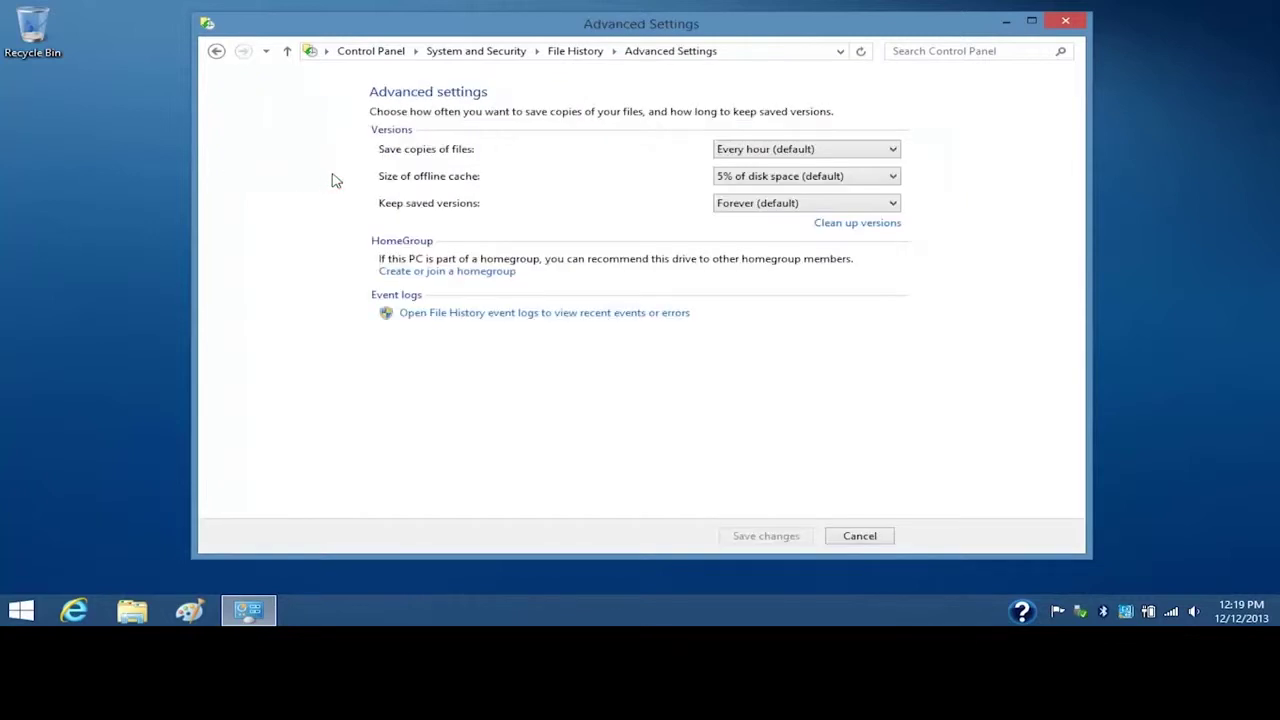
click(890, 150)
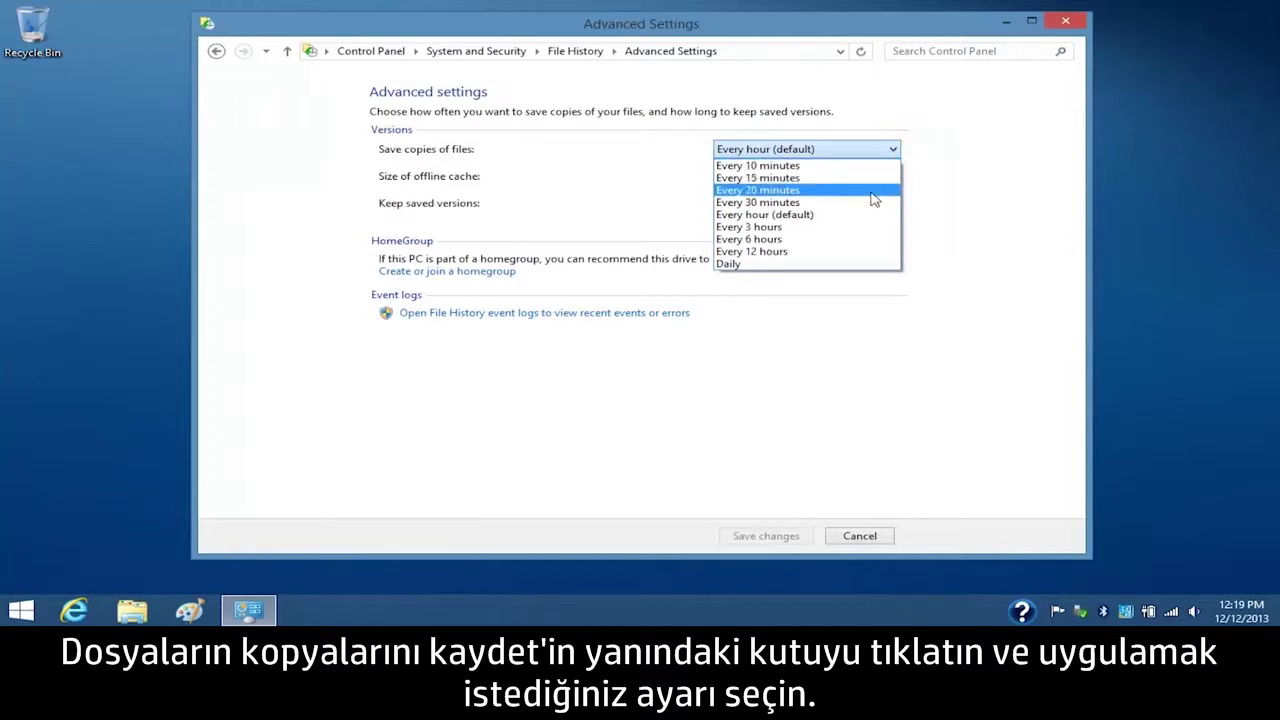
click(864, 226)
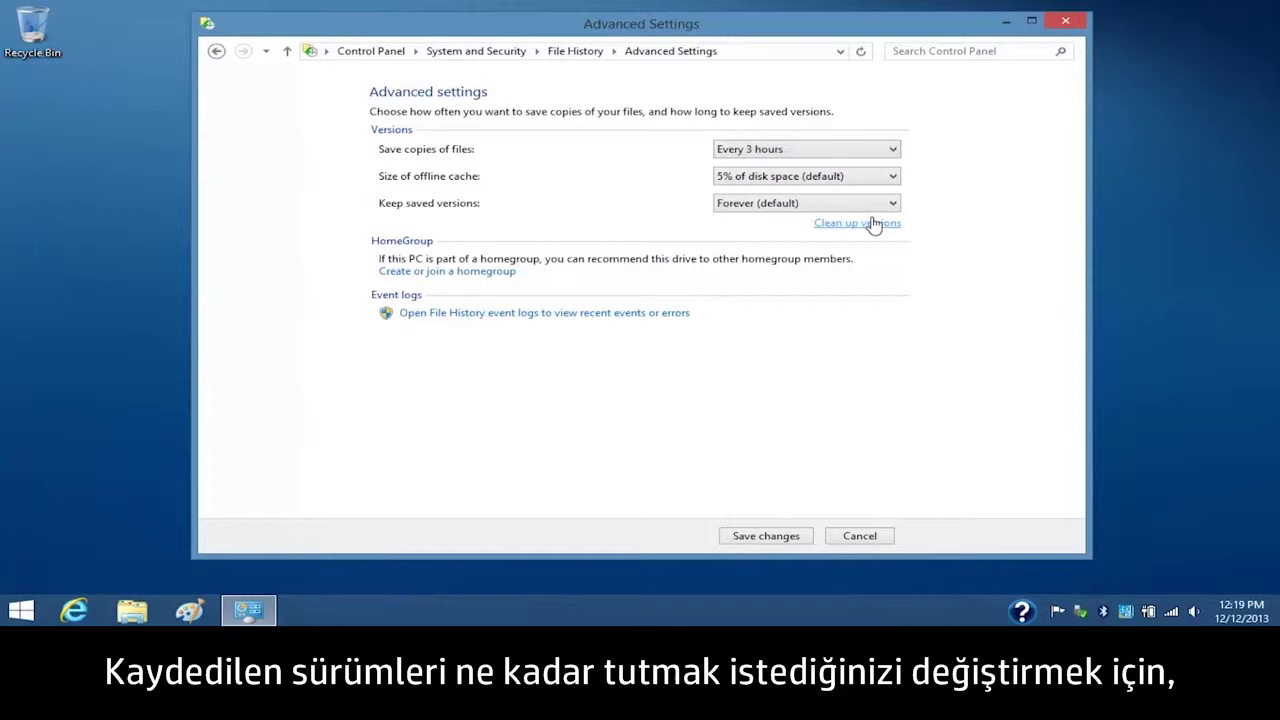
click(893, 203)
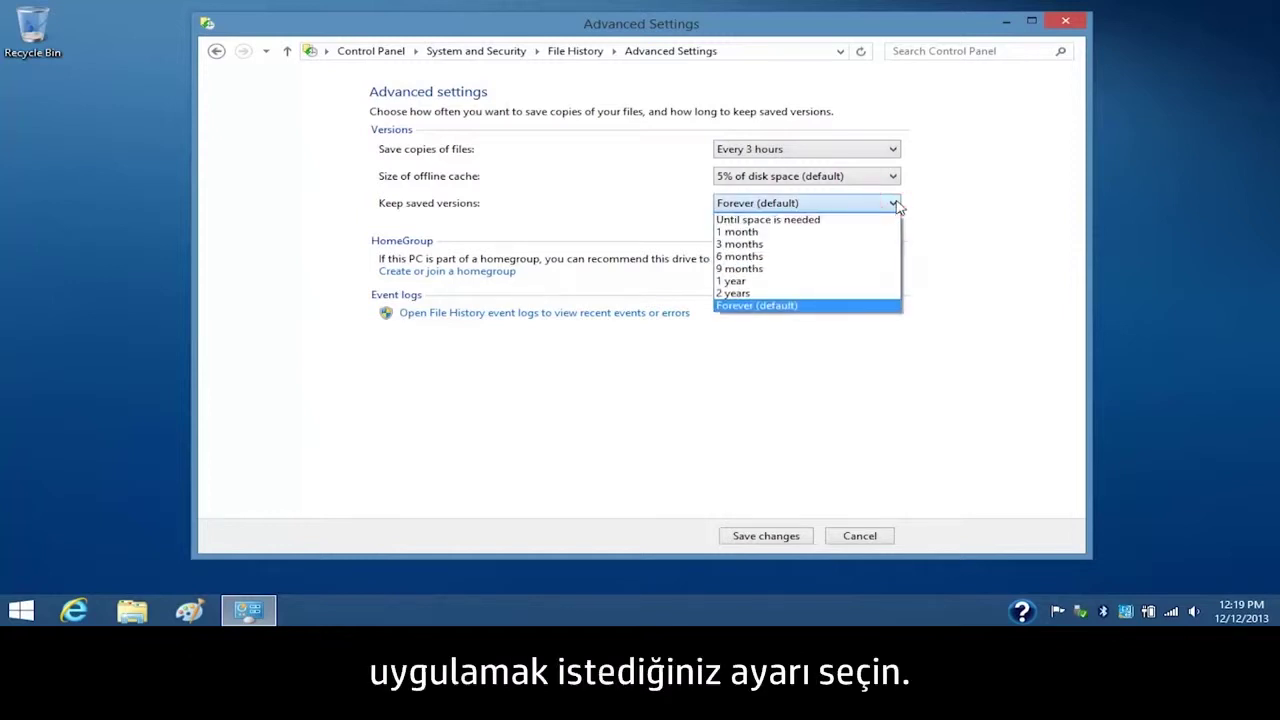
click(857, 248)
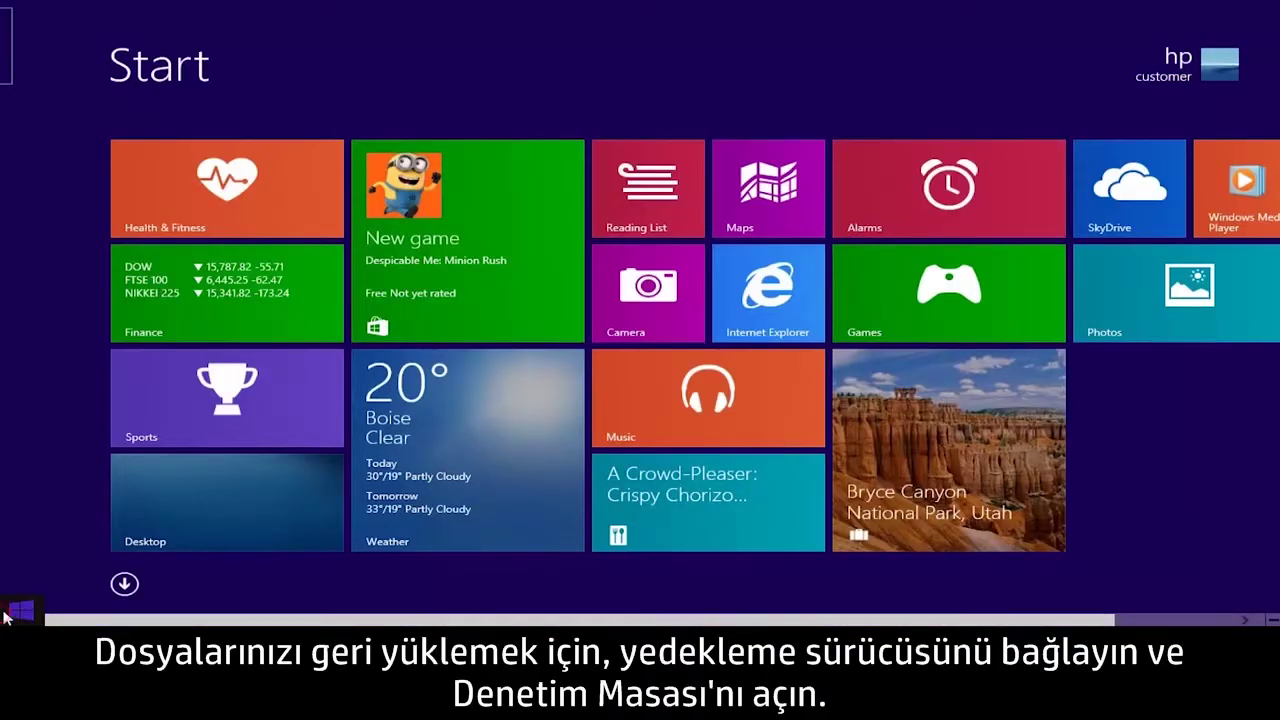
- From the Control Panel, open File History's personal file restore and select the backed-up Documents library
right_click(6, 612)
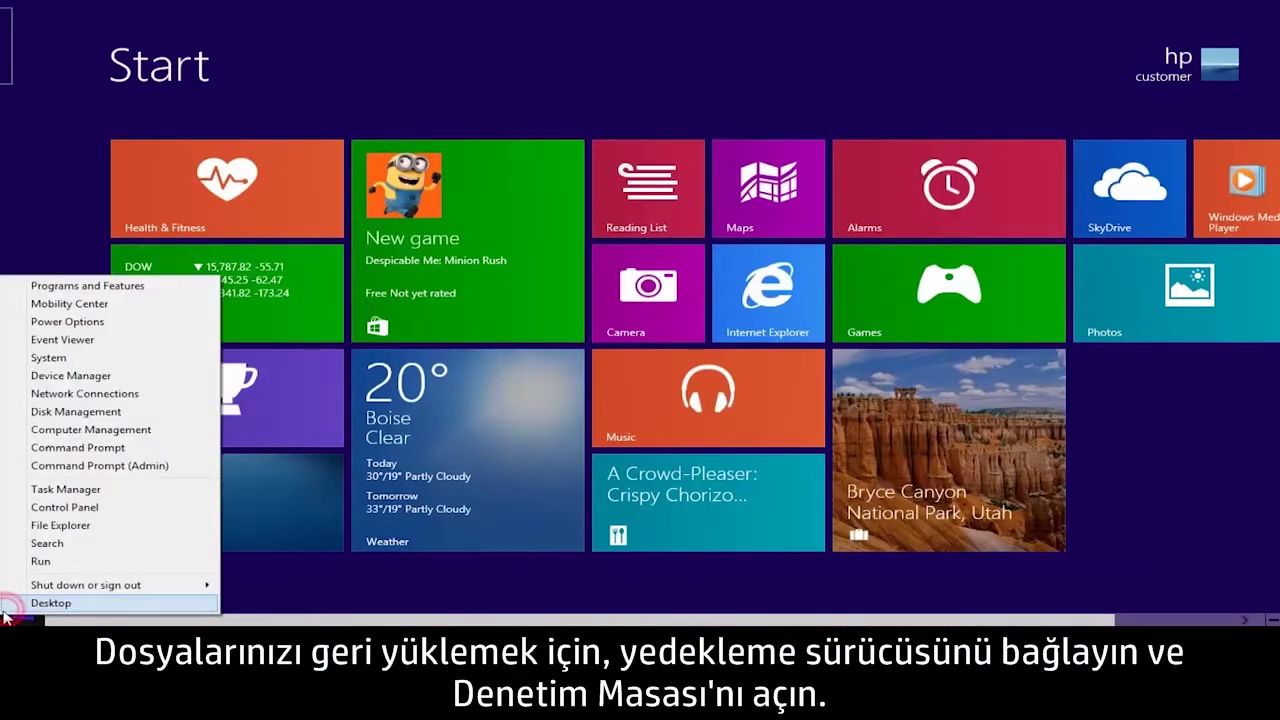
click(150, 510)
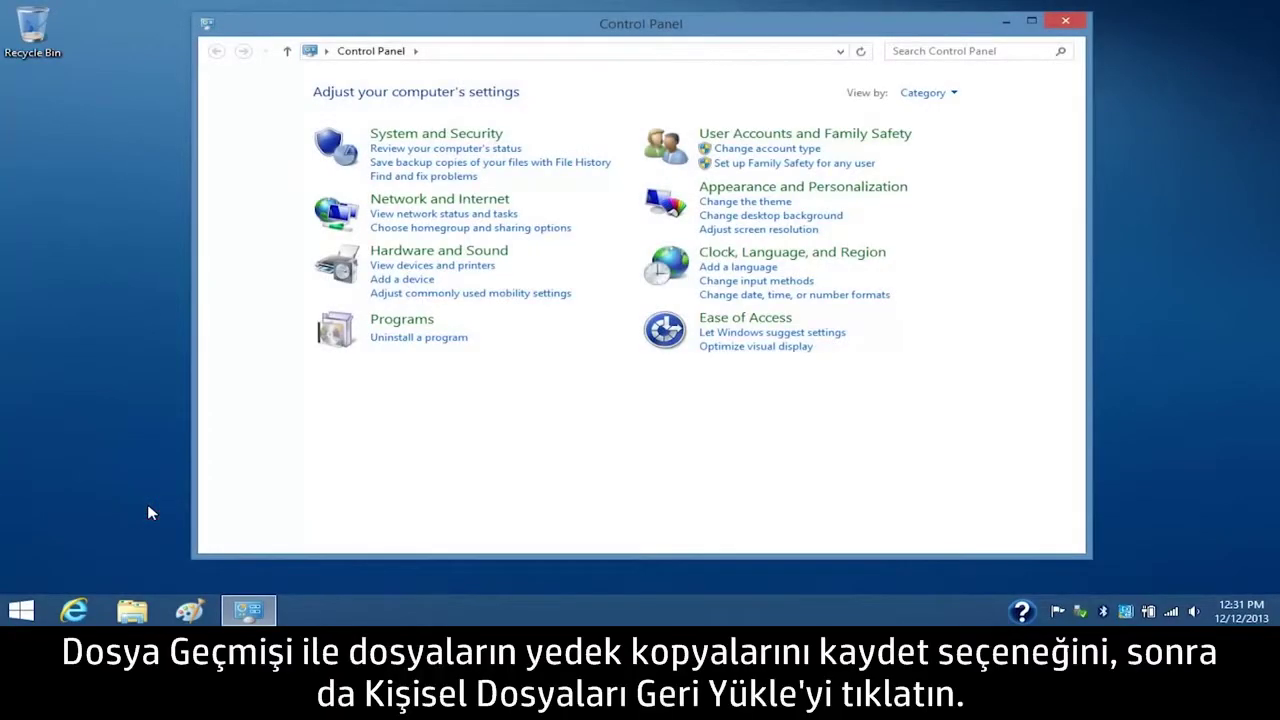
click(382, 164)
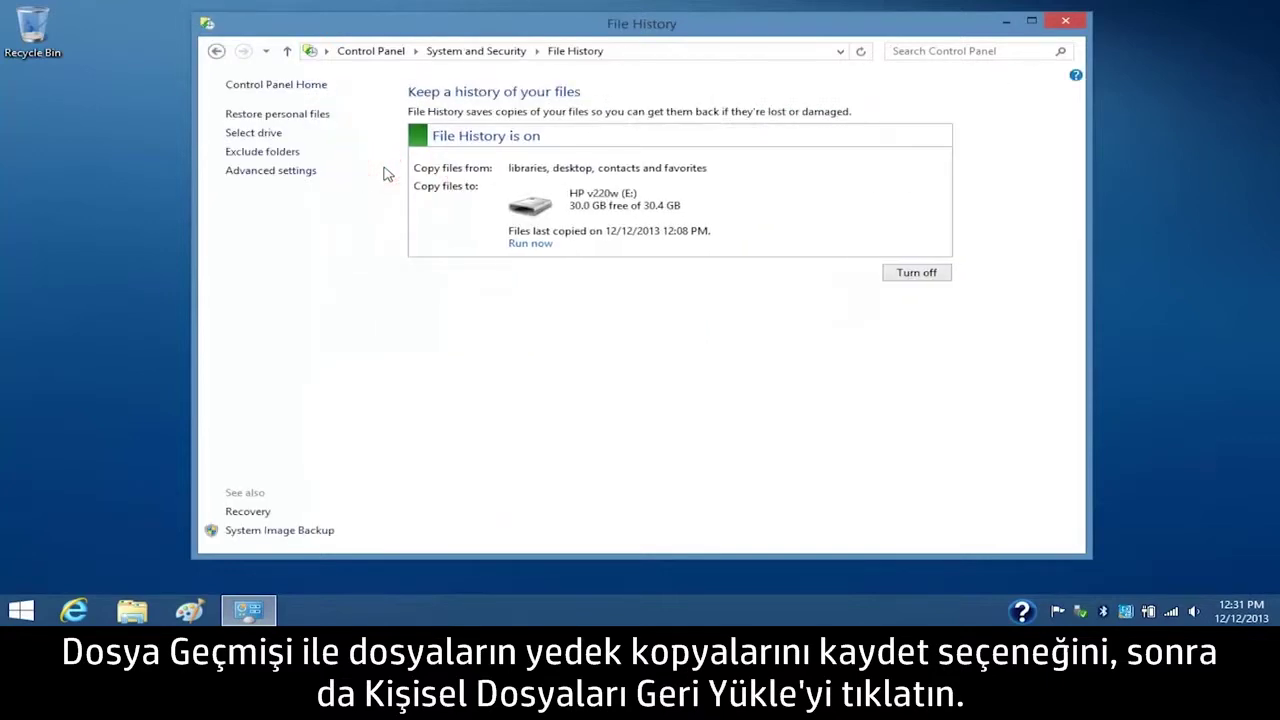
click(322, 116)
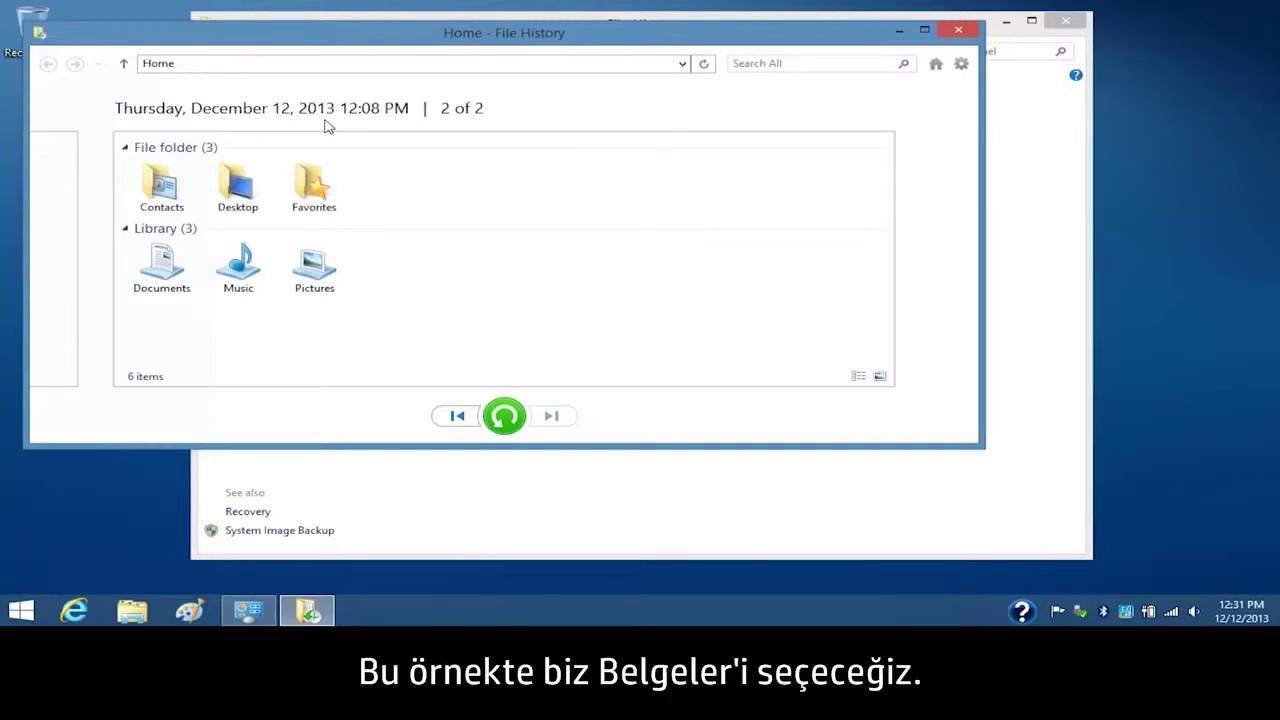
click(181, 258)
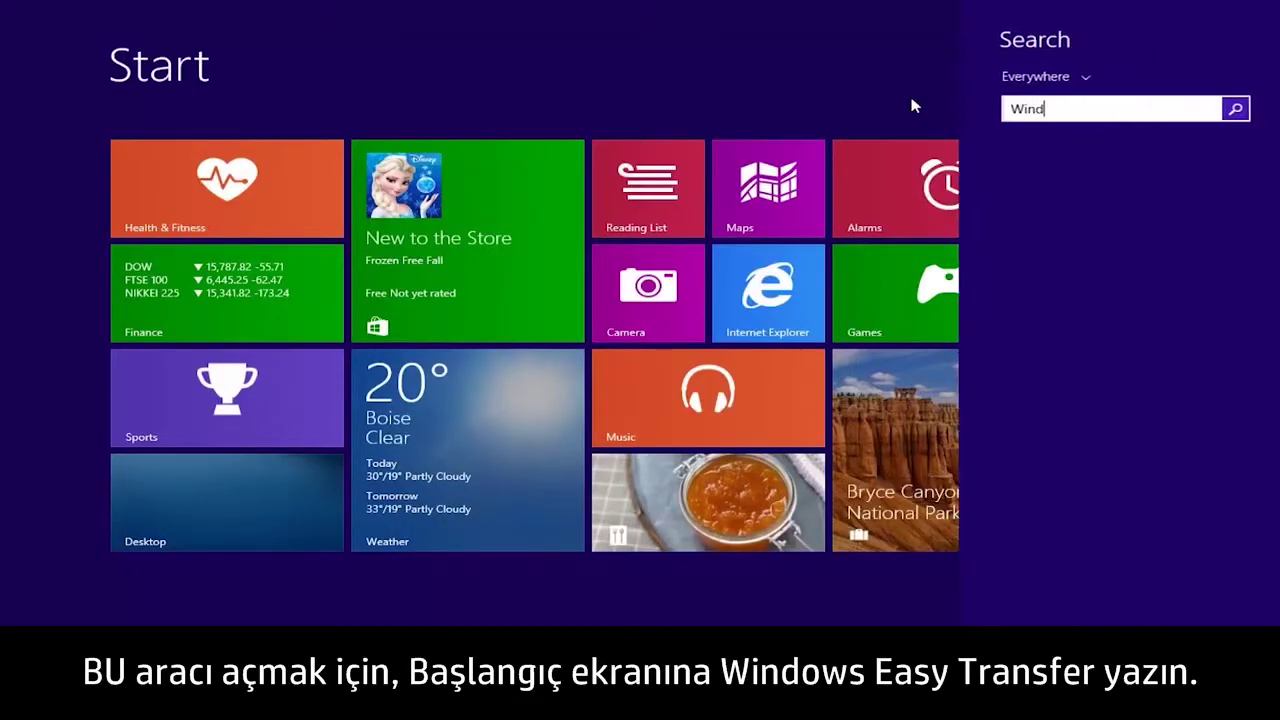
- Search the Start screen for Windows Easy Transfer, launch it, and continue past its welcome page
text(ows Easy Tr)
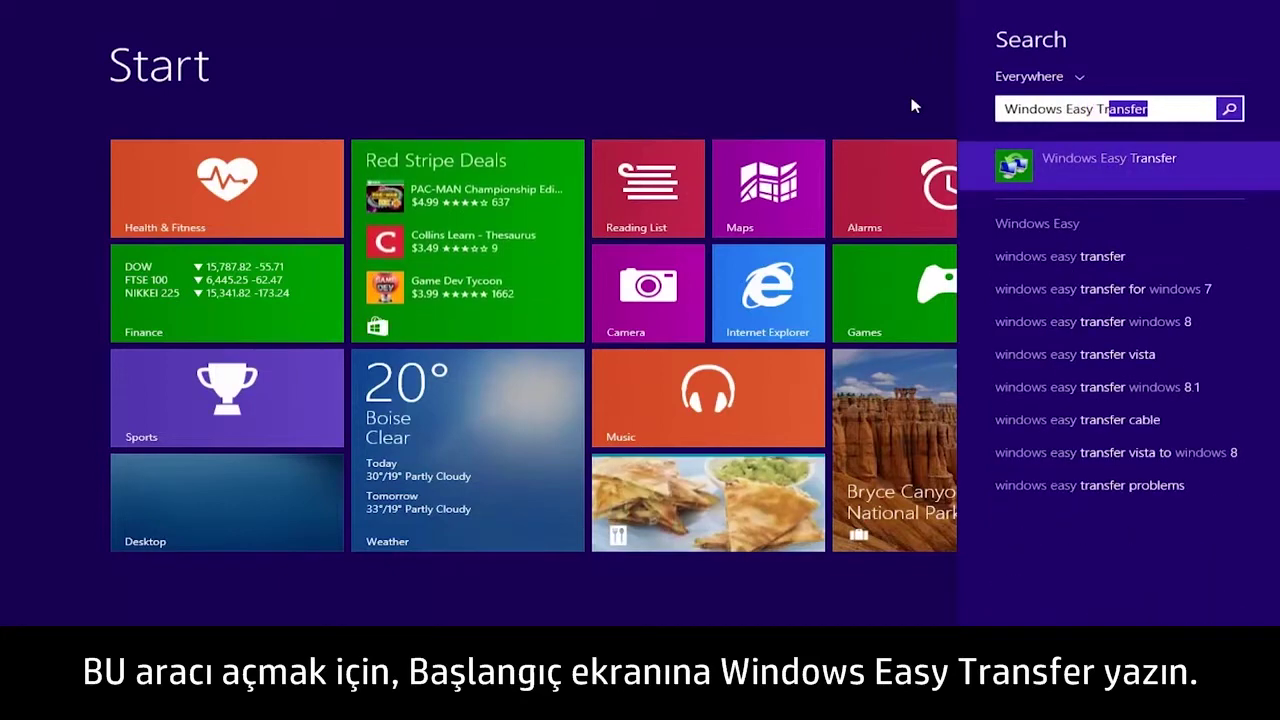
text(ansfer)
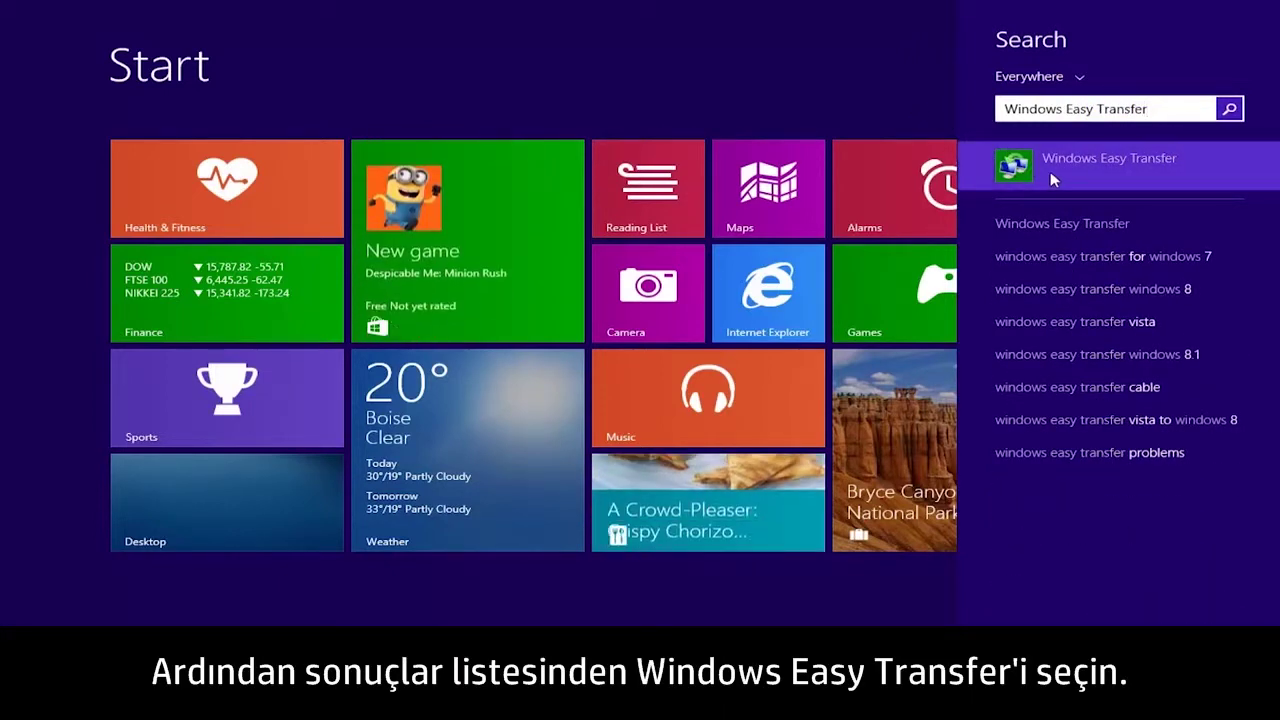
click(1052, 176)
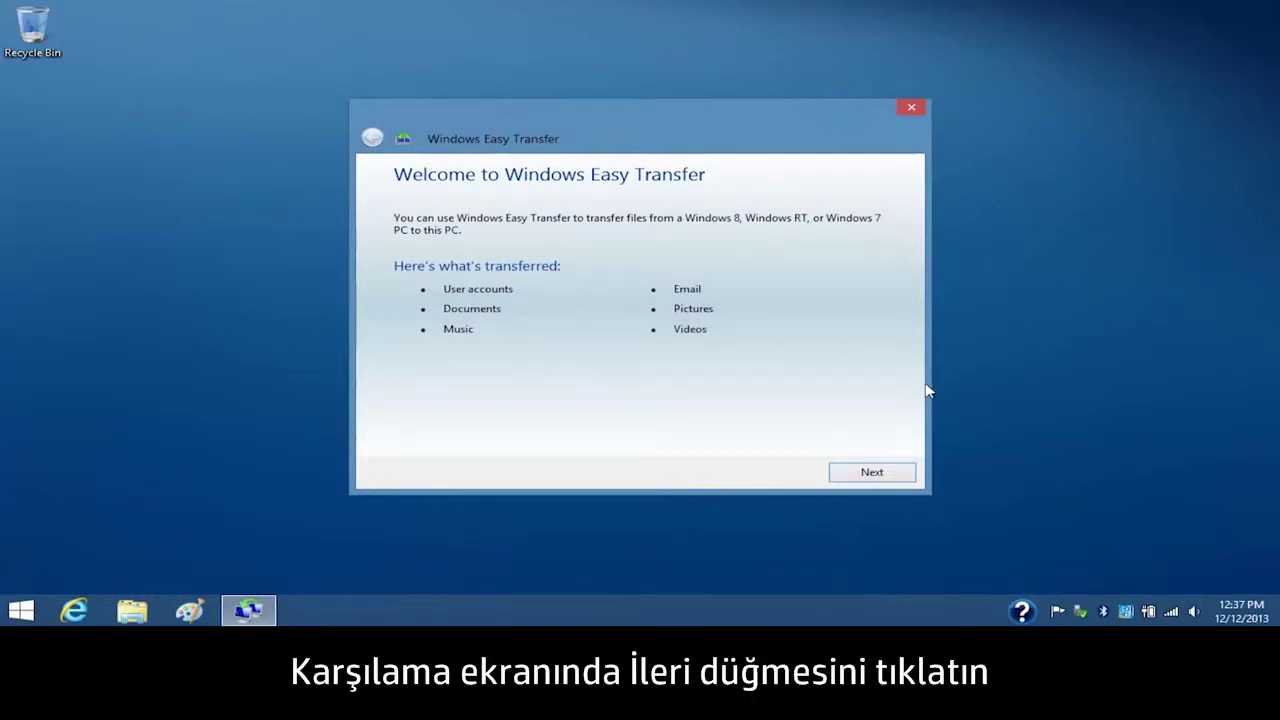
click(896, 477)
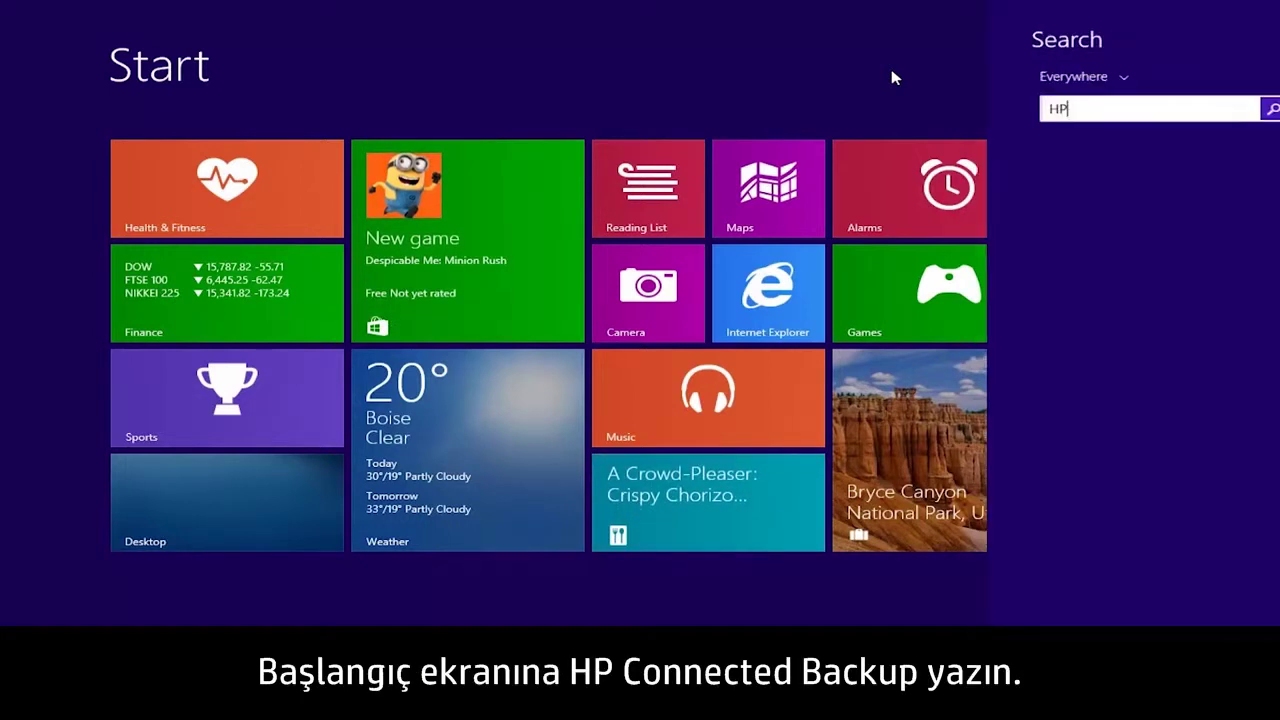
- Search the Start screen for HP Connected Backup and open the Connected Backup Overview page on HP's official site
text(Connected )
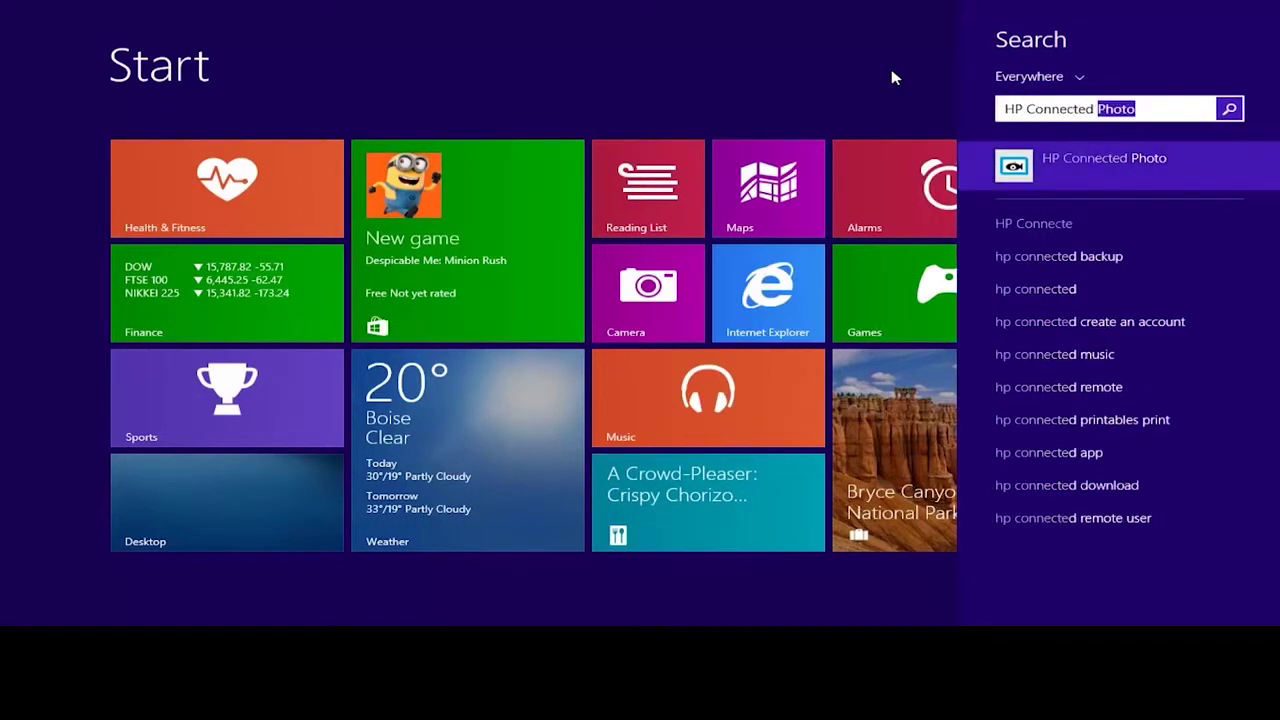
text(Backup)
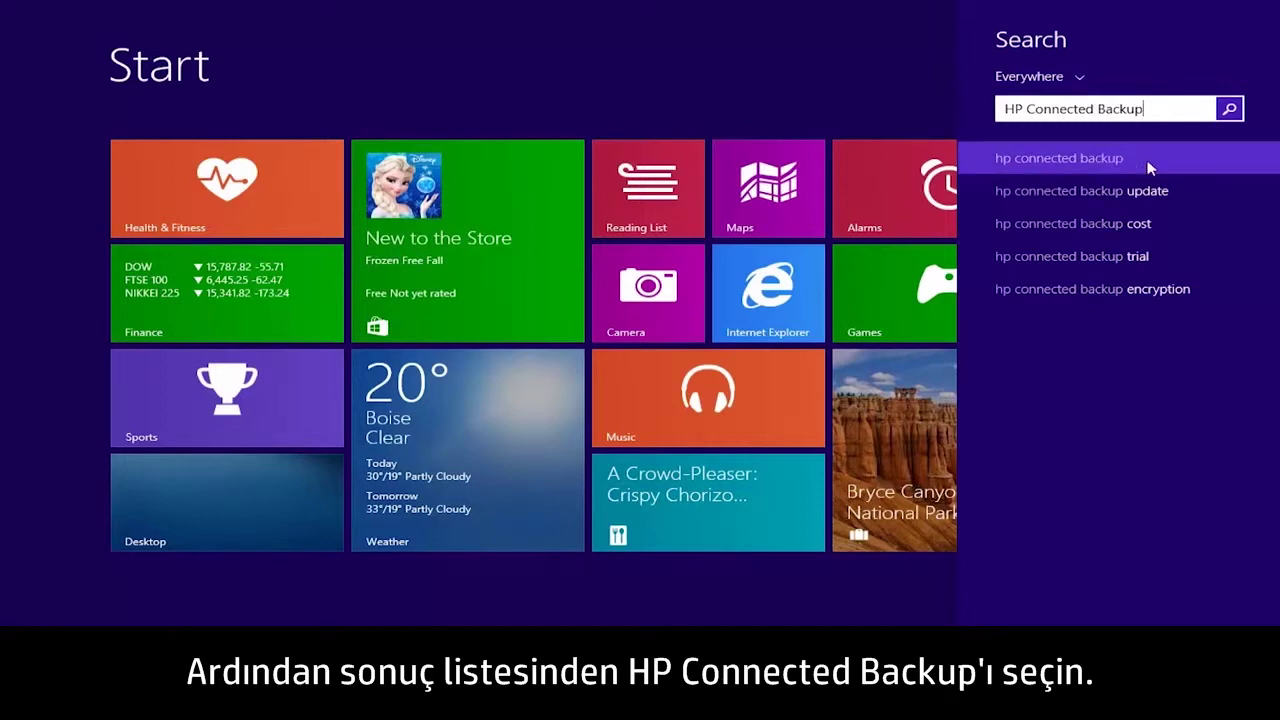
click(1150, 168)
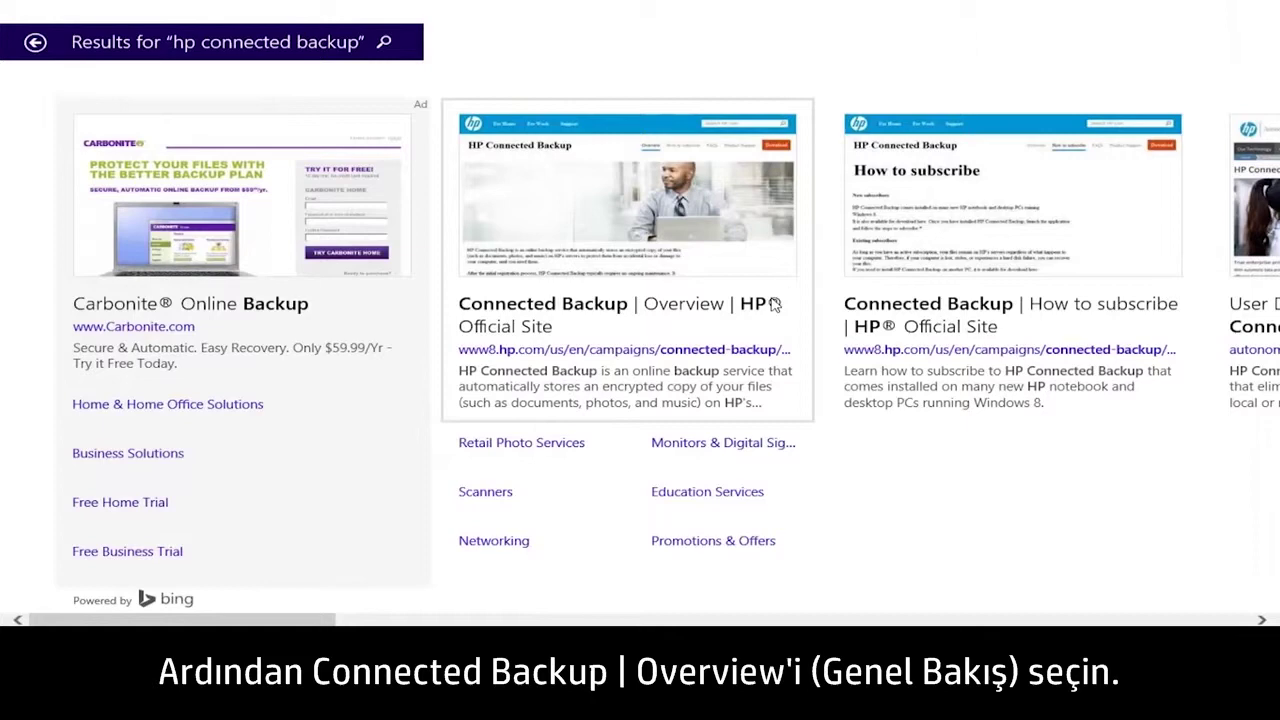
click(736, 322)
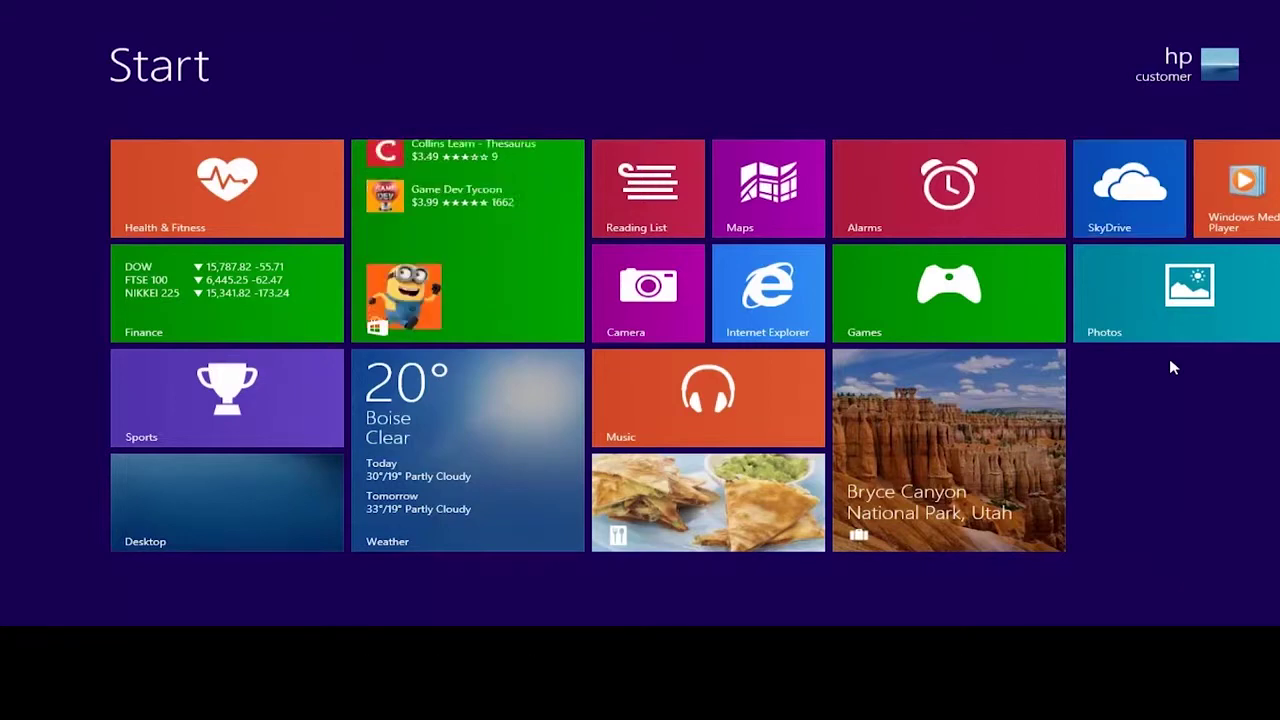
- Open the SkyDrive app from the Start screen and bring up its app commands
click(1158, 221)
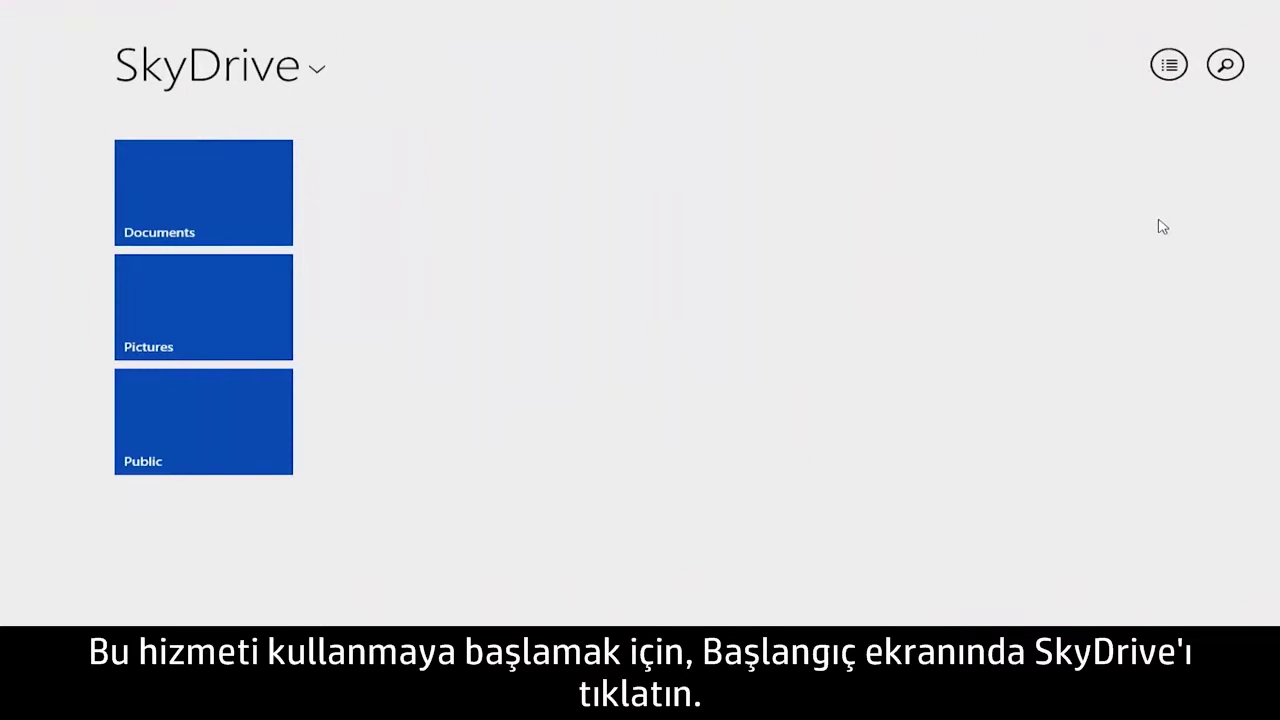
right_click(1162, 226)
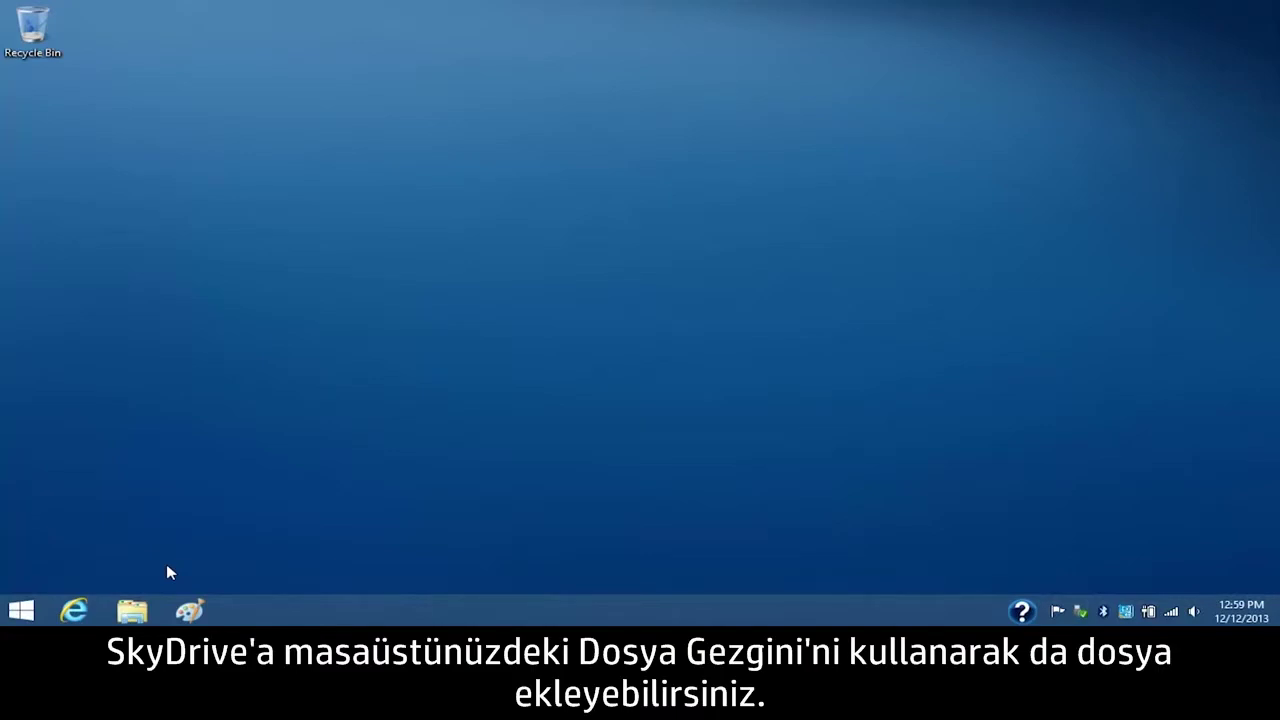
- Switch to File Explorer and copy the Flowers folder from the Pictures library
click(135, 610)
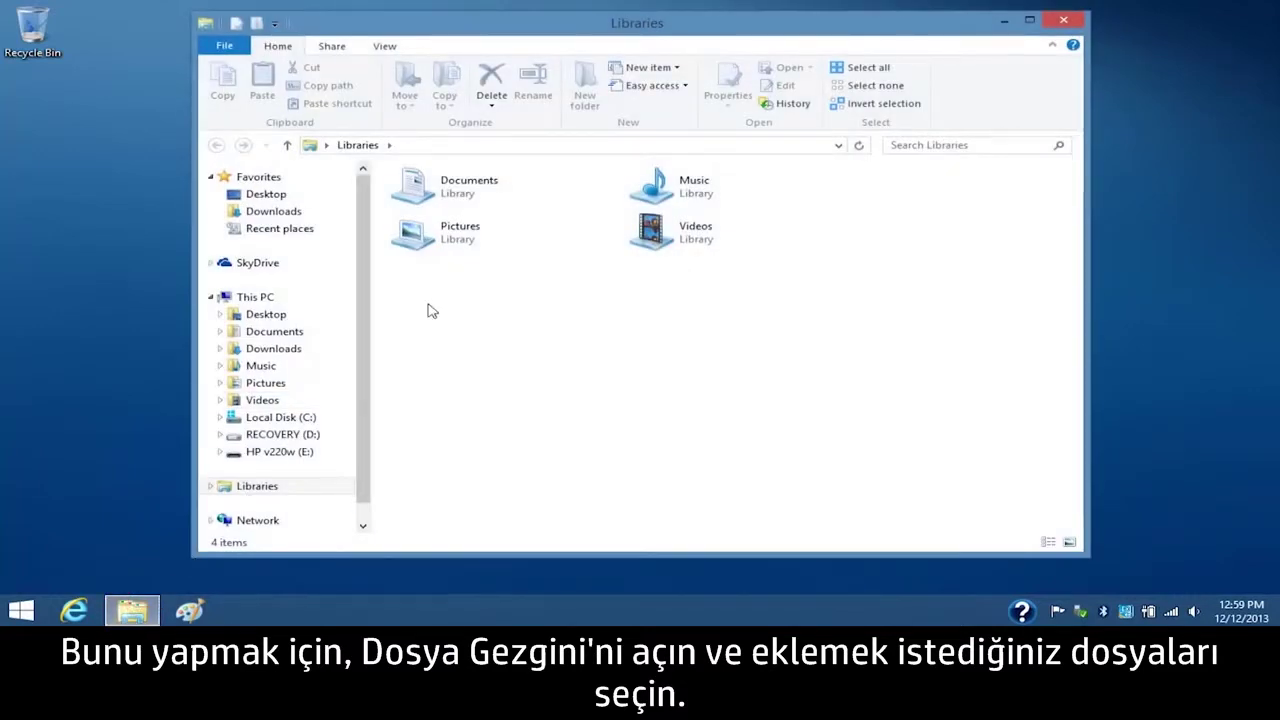
double_click(486, 250)
click(528, 222)
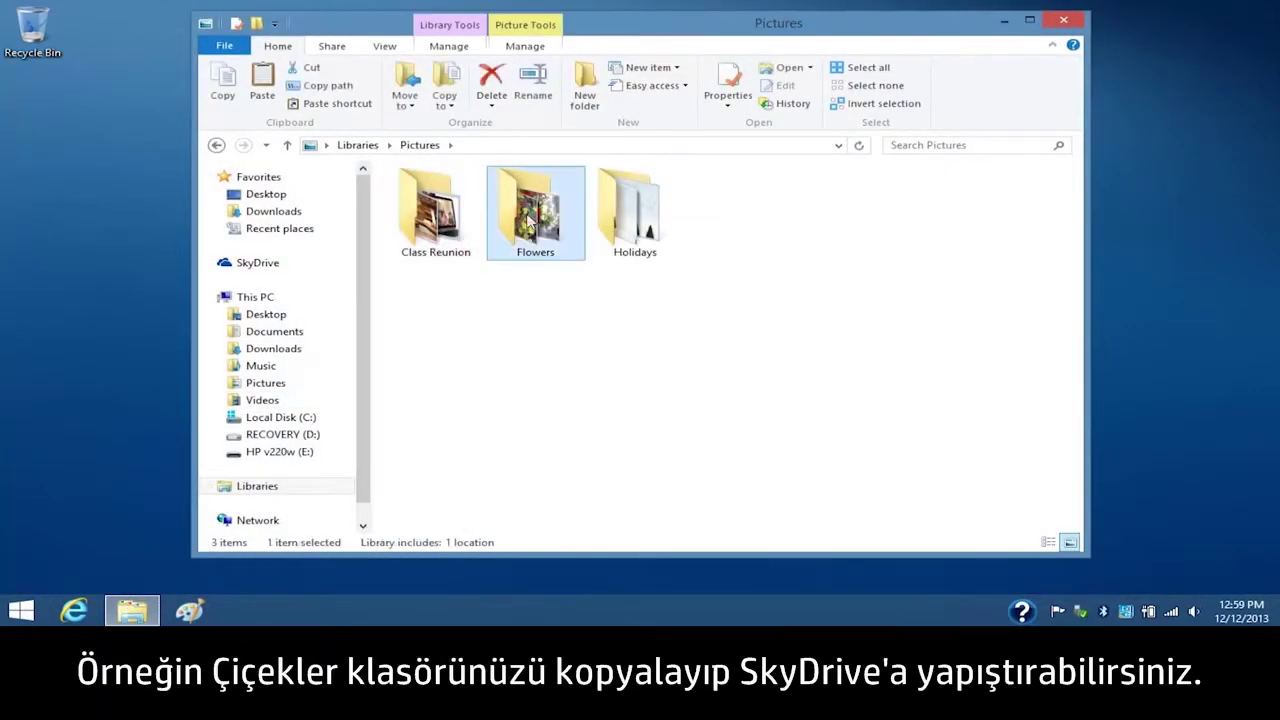
right_click(527, 222)
click(660, 389)
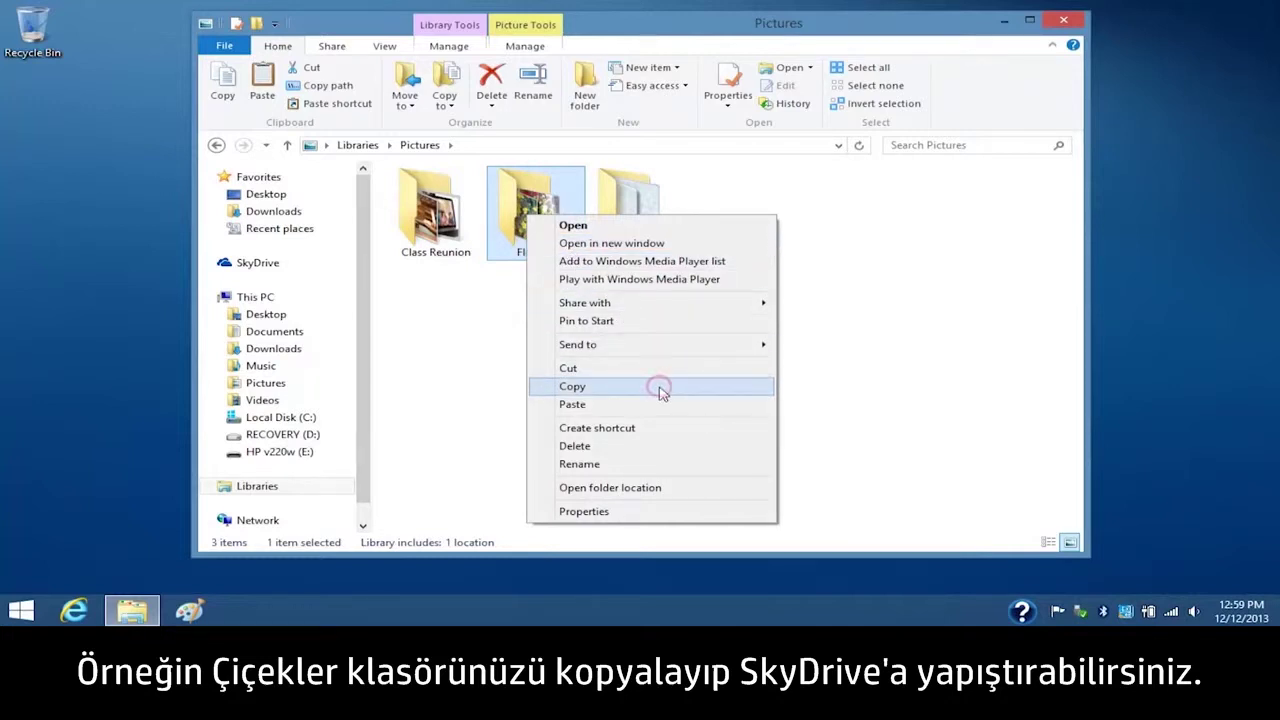
- Paste the copied Flowers folder into SkyDrive's Pictures folder
click(284, 269)
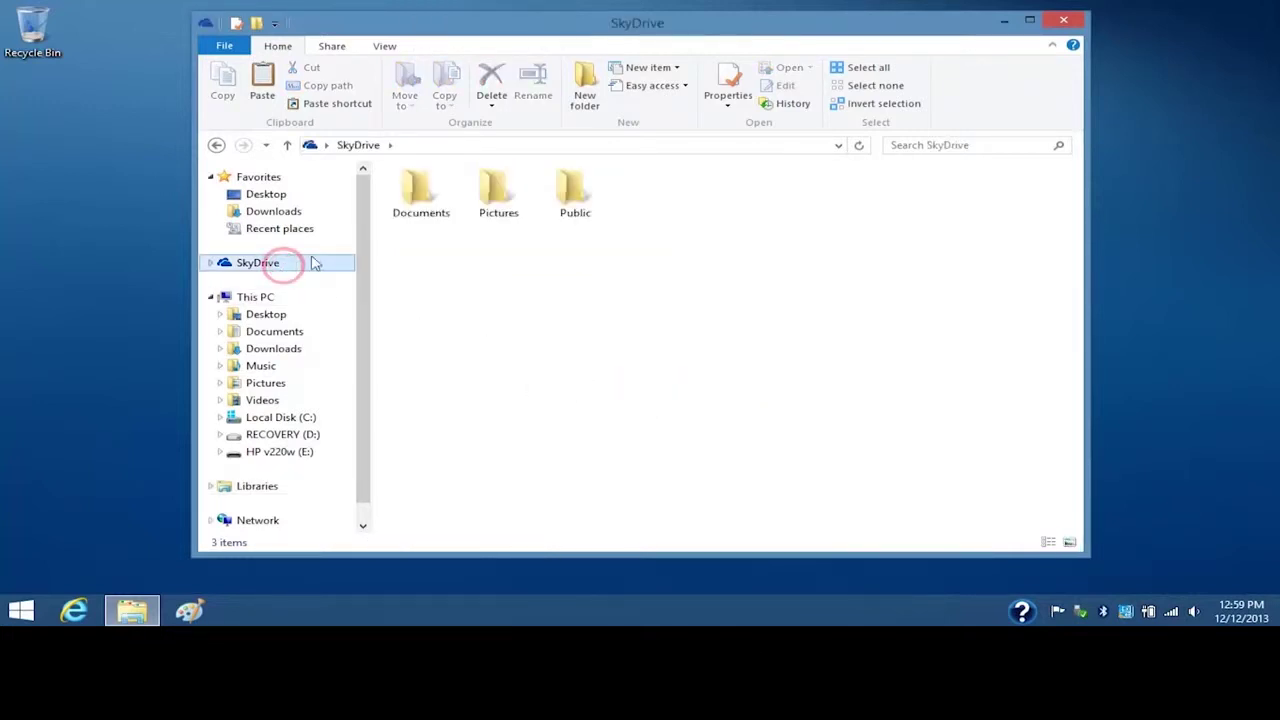
double_click(481, 195)
right_click(481, 195)
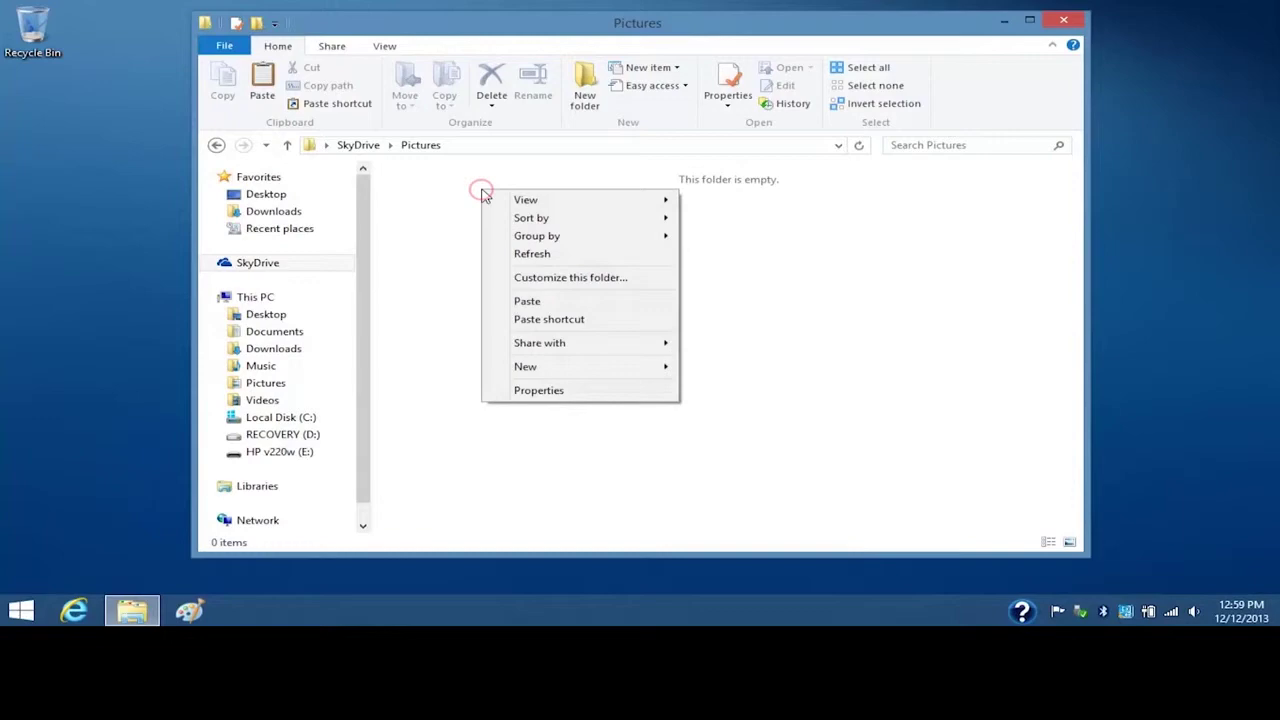
click(589, 300)
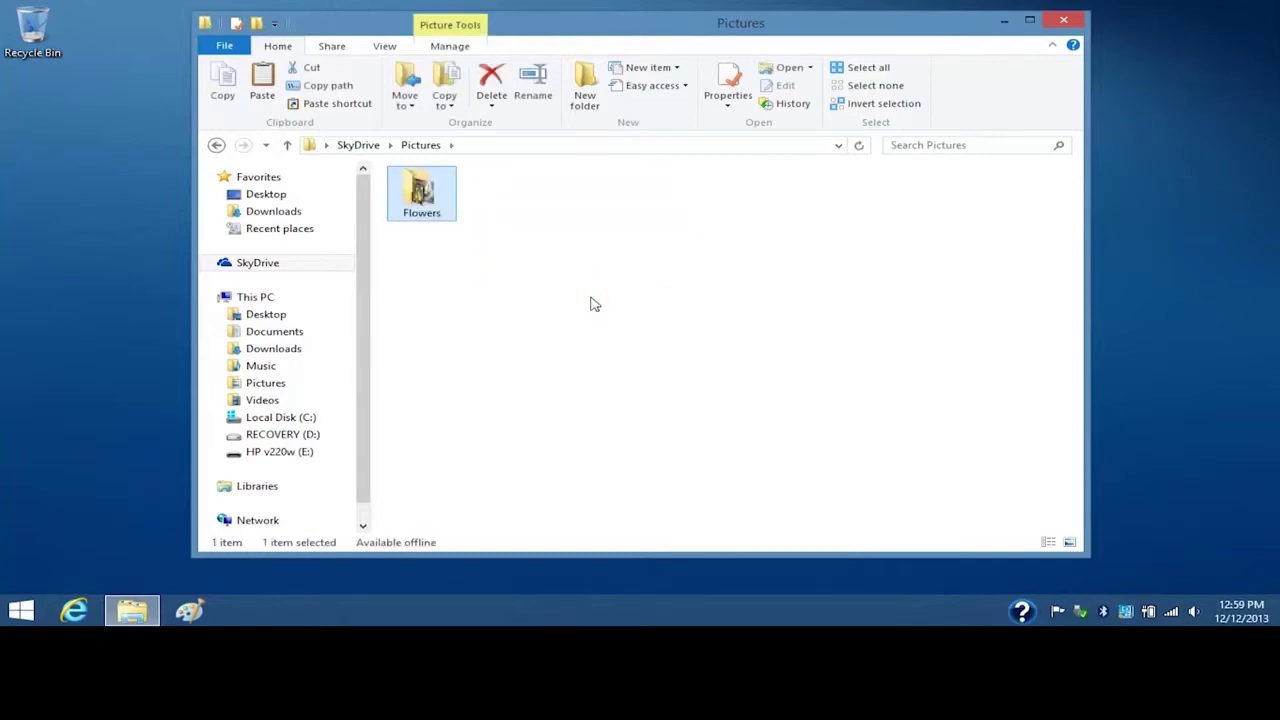